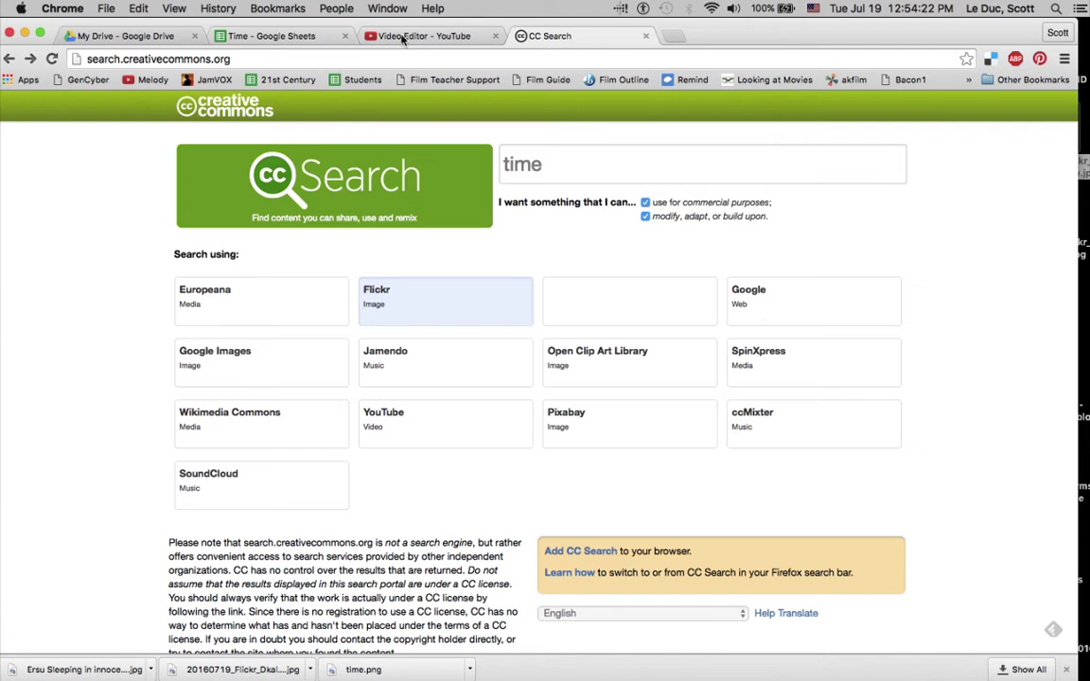
Glance at the Time project's timeline, then bring up the Time spreadsheet with its seven-activity pie chart
click(402, 38)
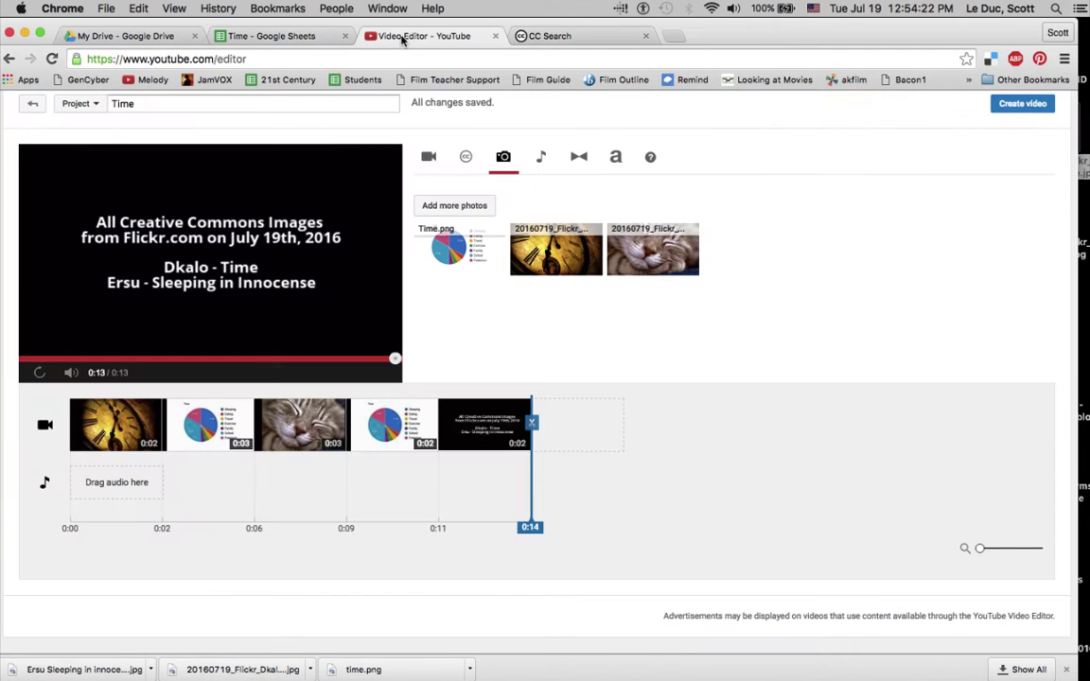
click(305, 39)
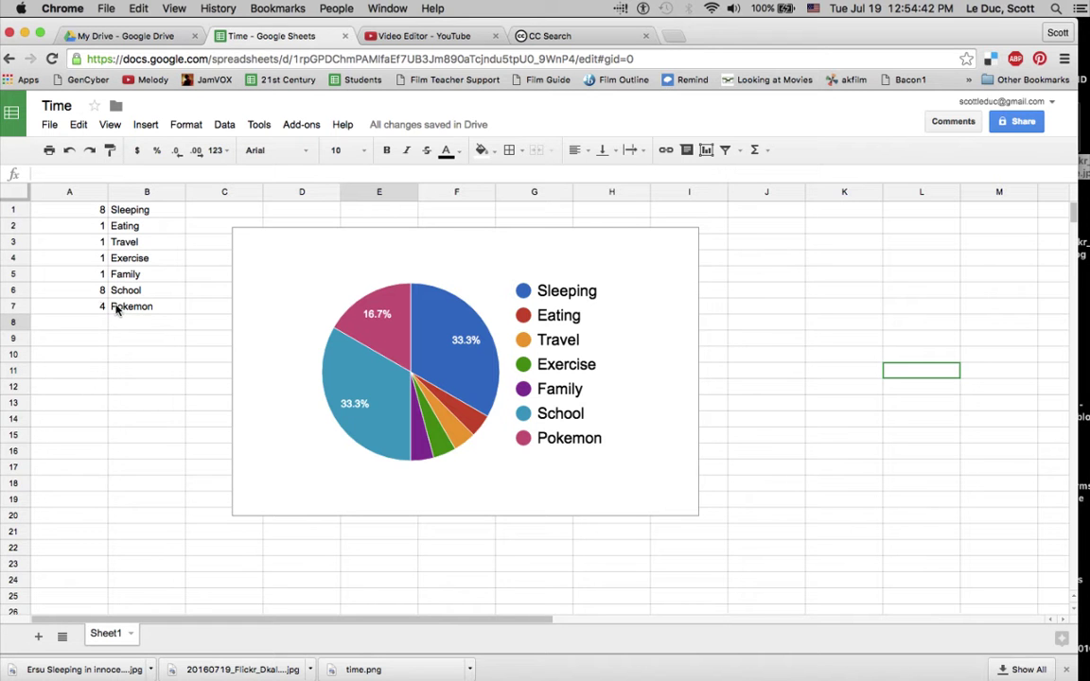
click(146, 125)
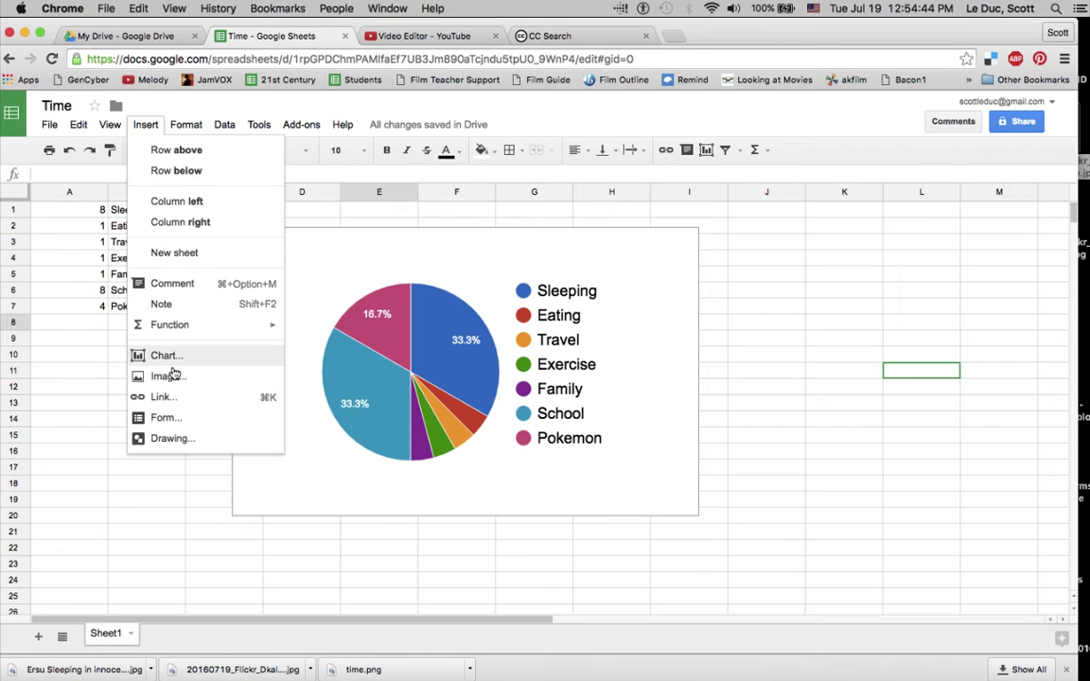
click(379, 254)
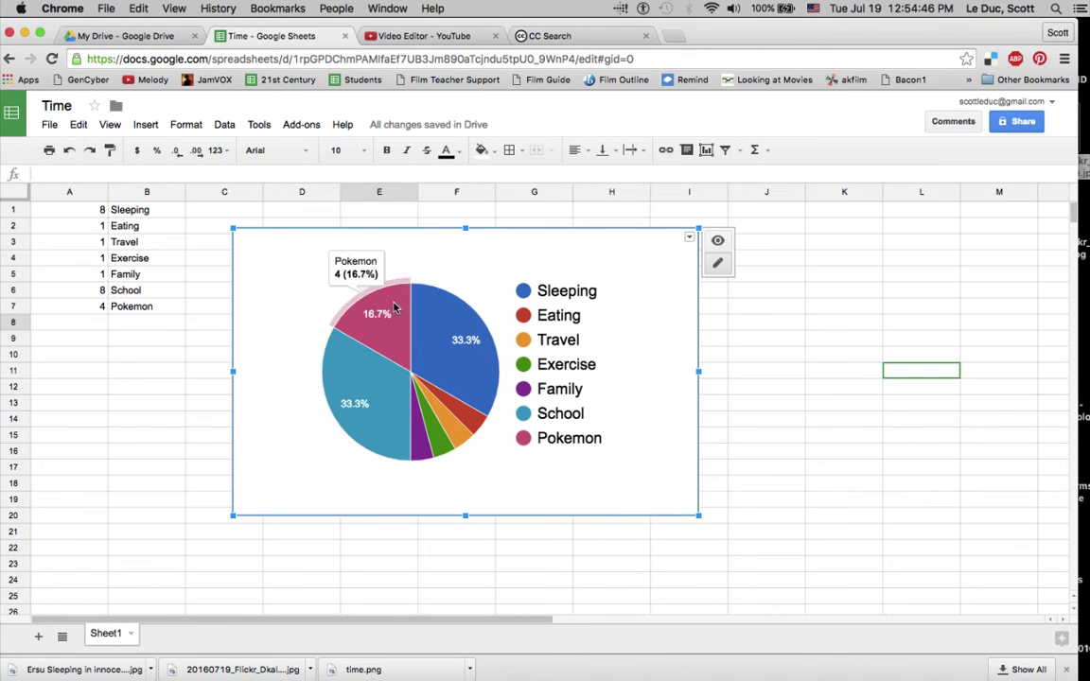
click(557, 346)
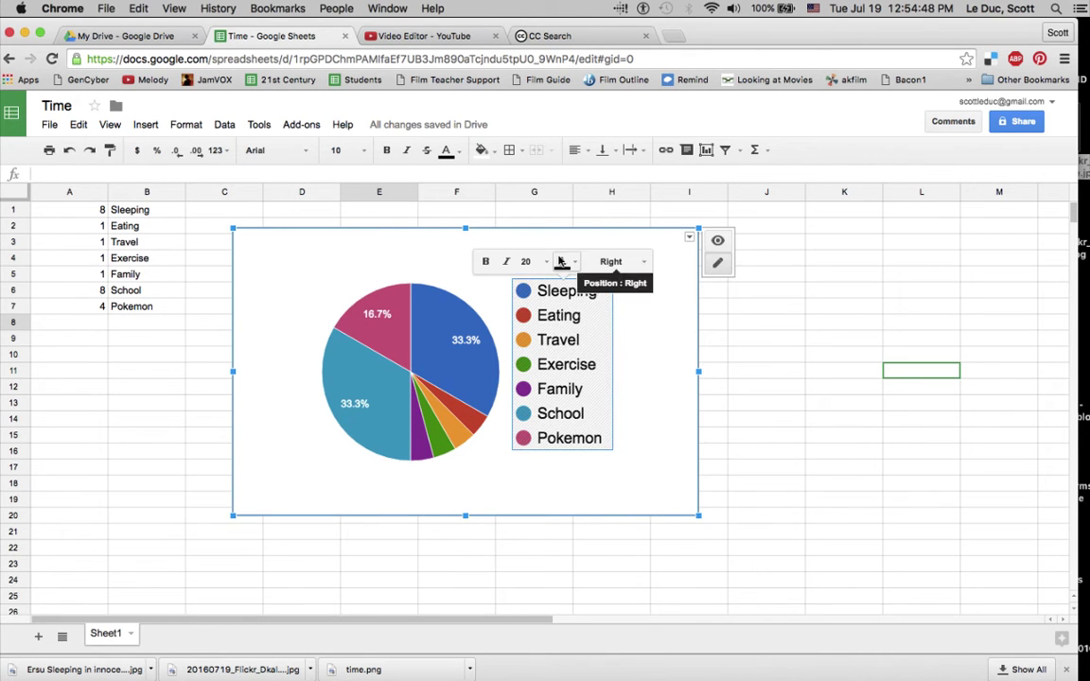
click(652, 343)
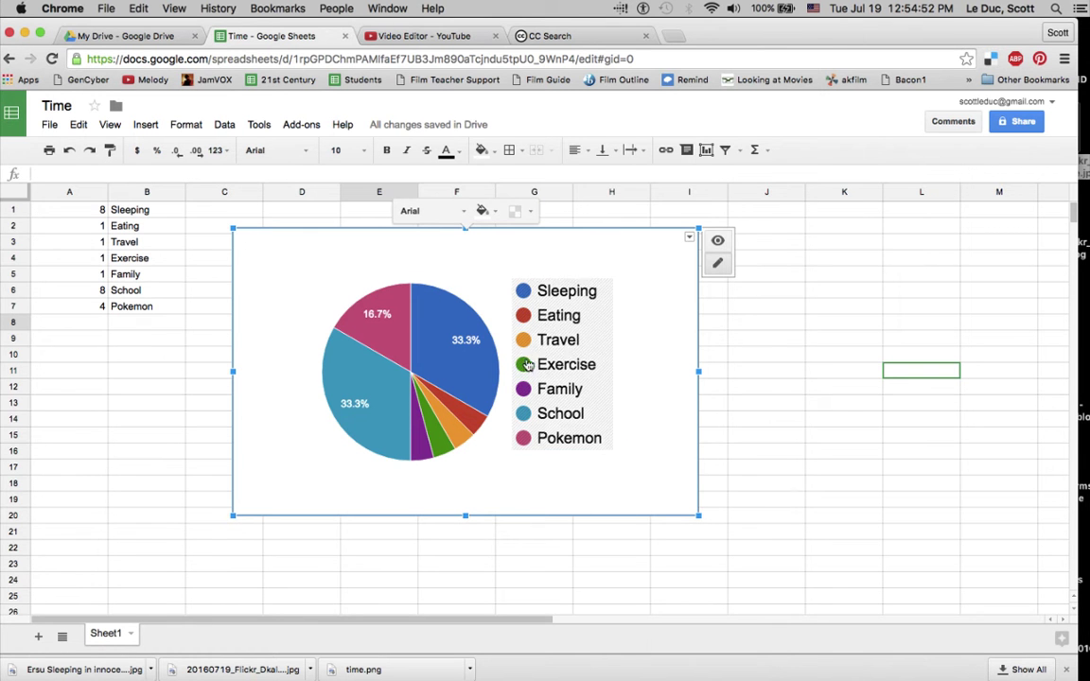
click(689, 238)
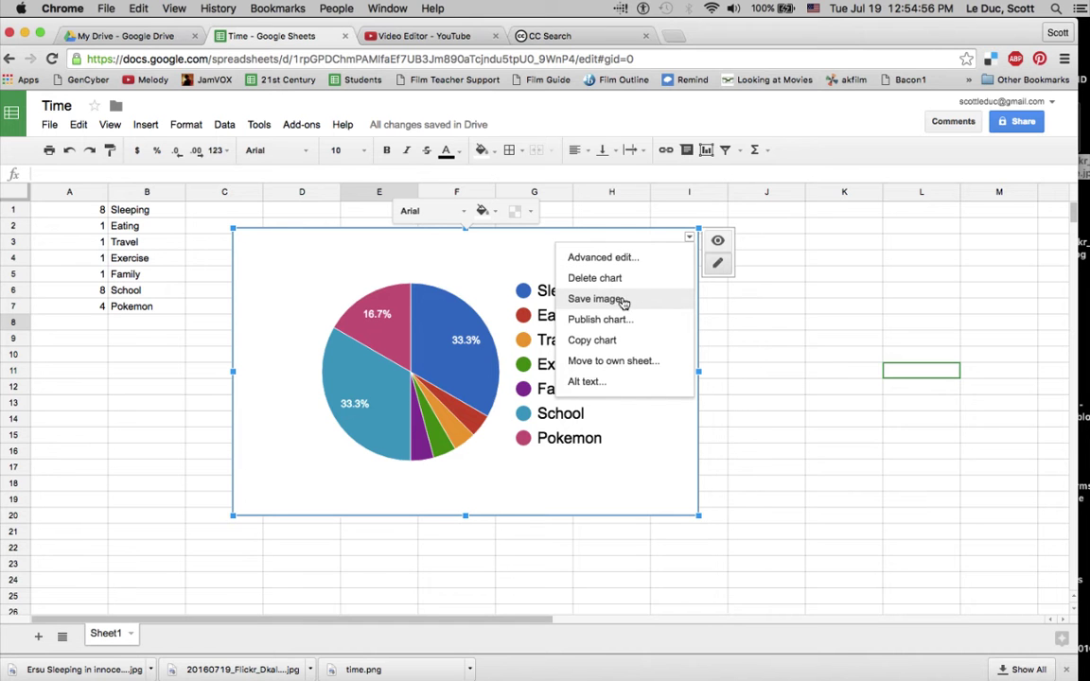
click(767, 322)
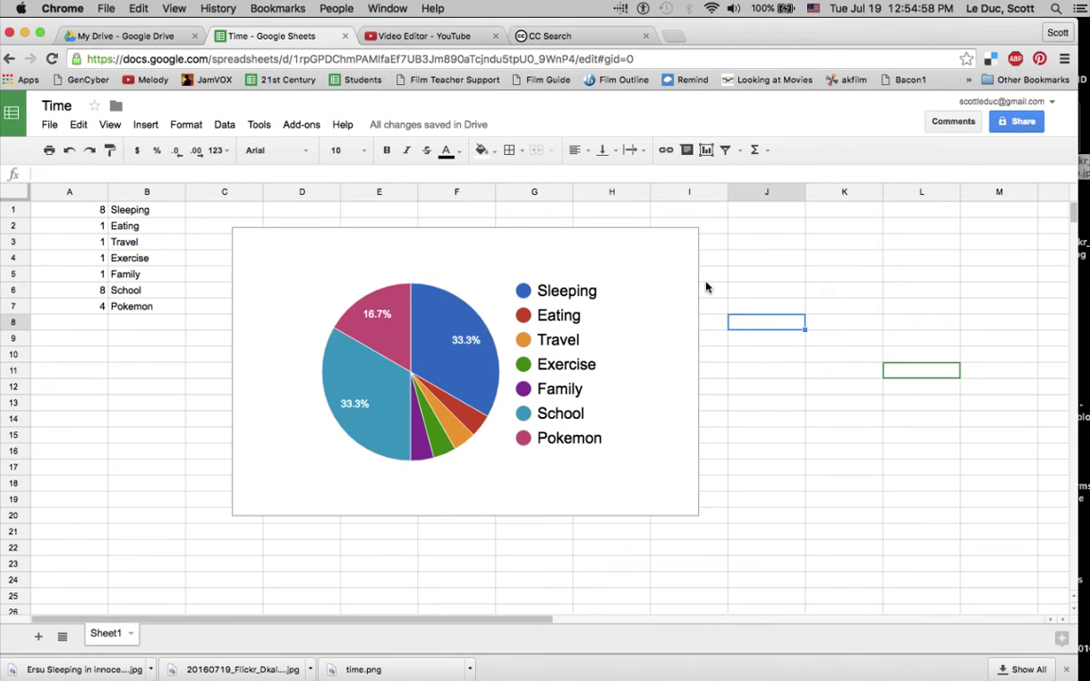
Return to the Time project and scroll through its photos and five-clip timeline
click(419, 36)
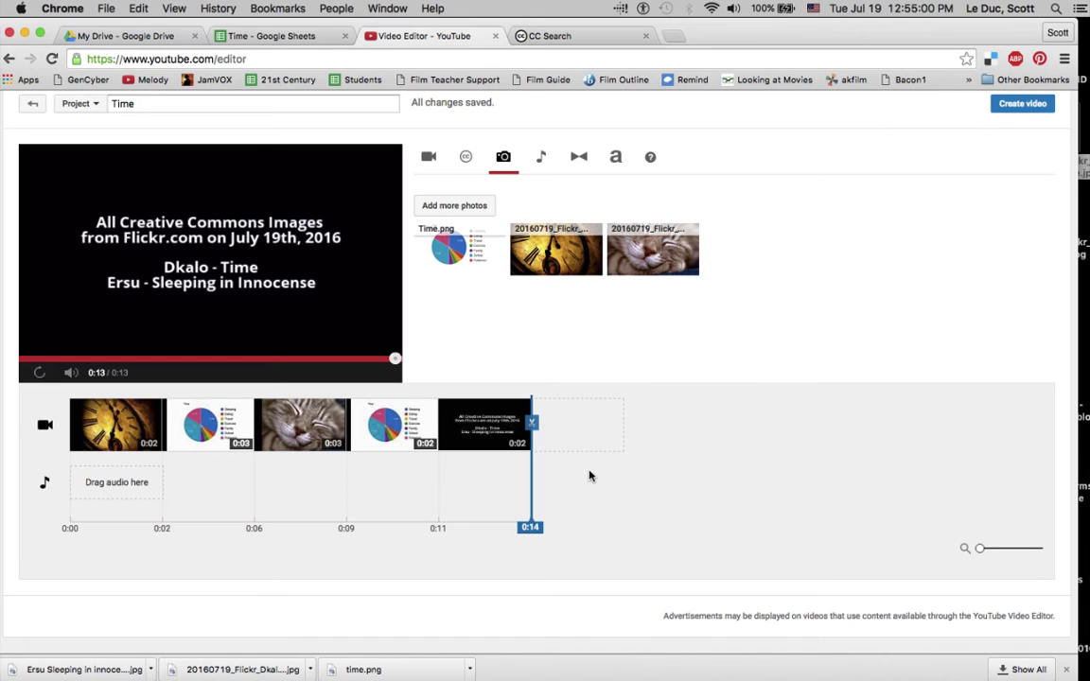
scroll(499, 183, up, 5)
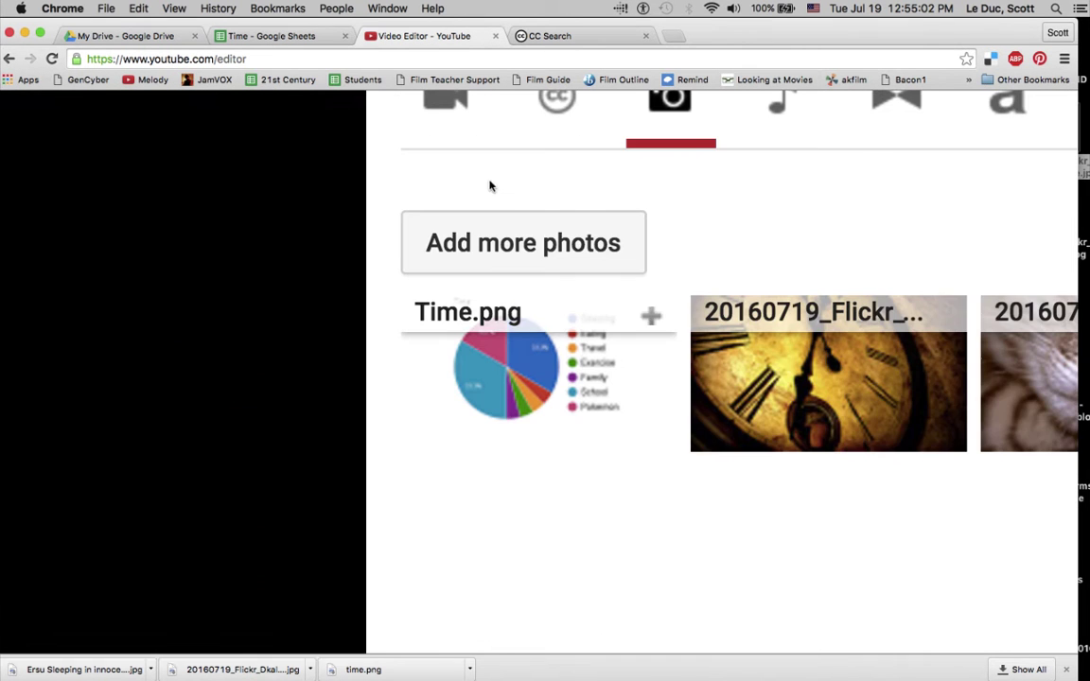
scroll(568, 202, down, 3)
scroll(569, 201, up, 1)
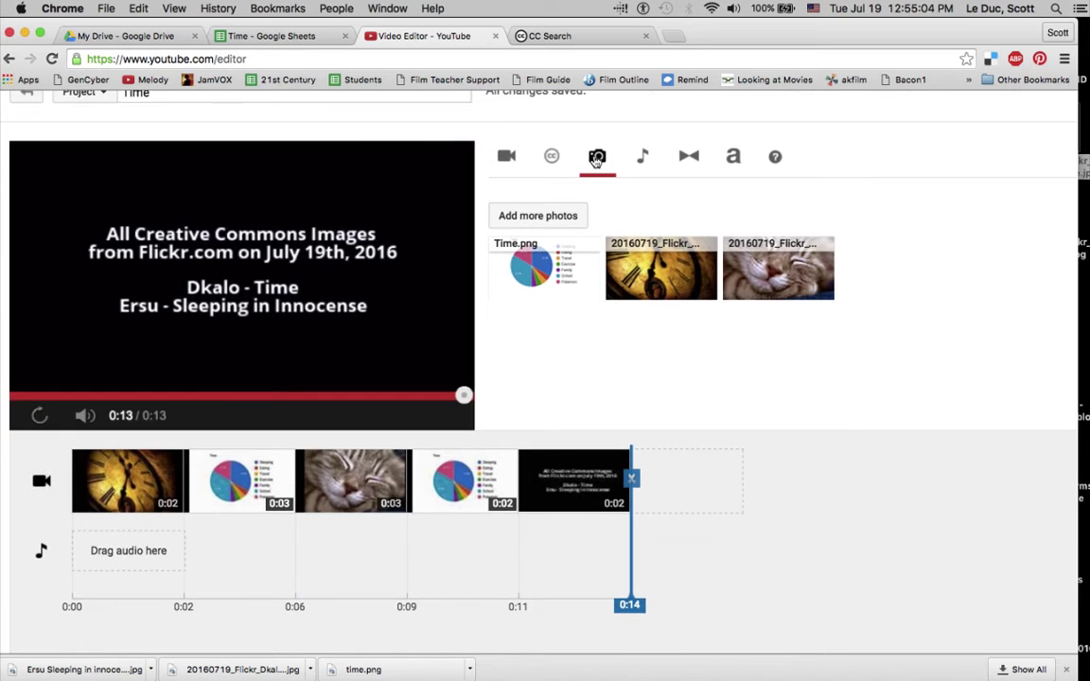
Open the Add more photos dialog, view its Upload photos option, then cancel the import
click(539, 220)
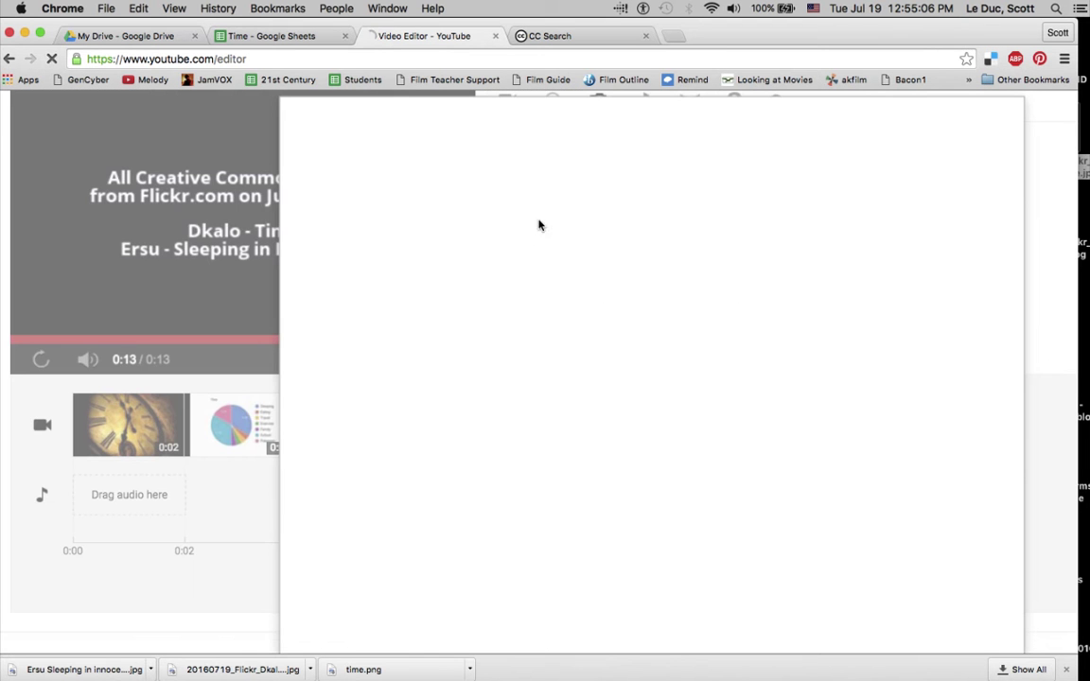
scroll(492, 253, down, 1)
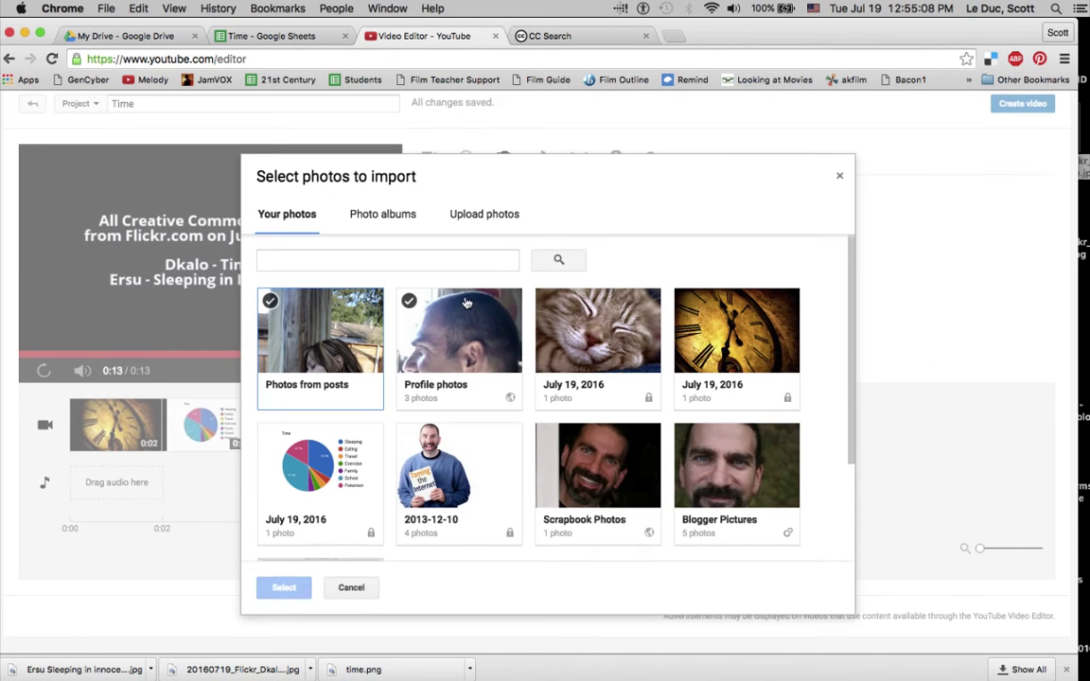
click(464, 213)
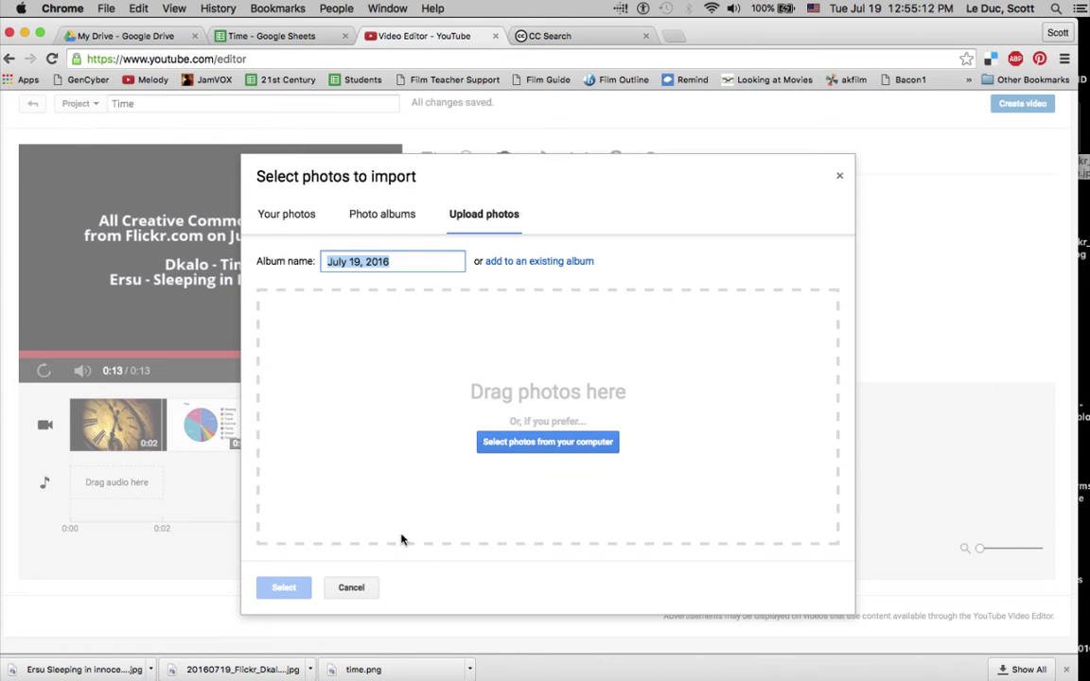
click(358, 587)
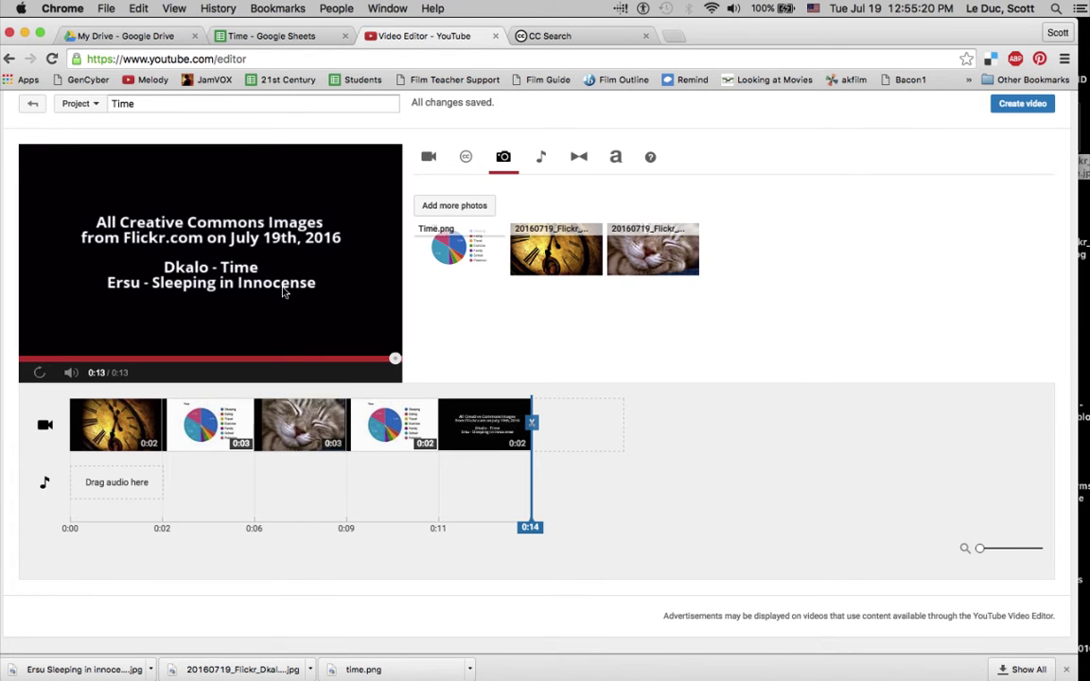
Preview the pie chart clip and pause playback at 0:04
click(216, 420)
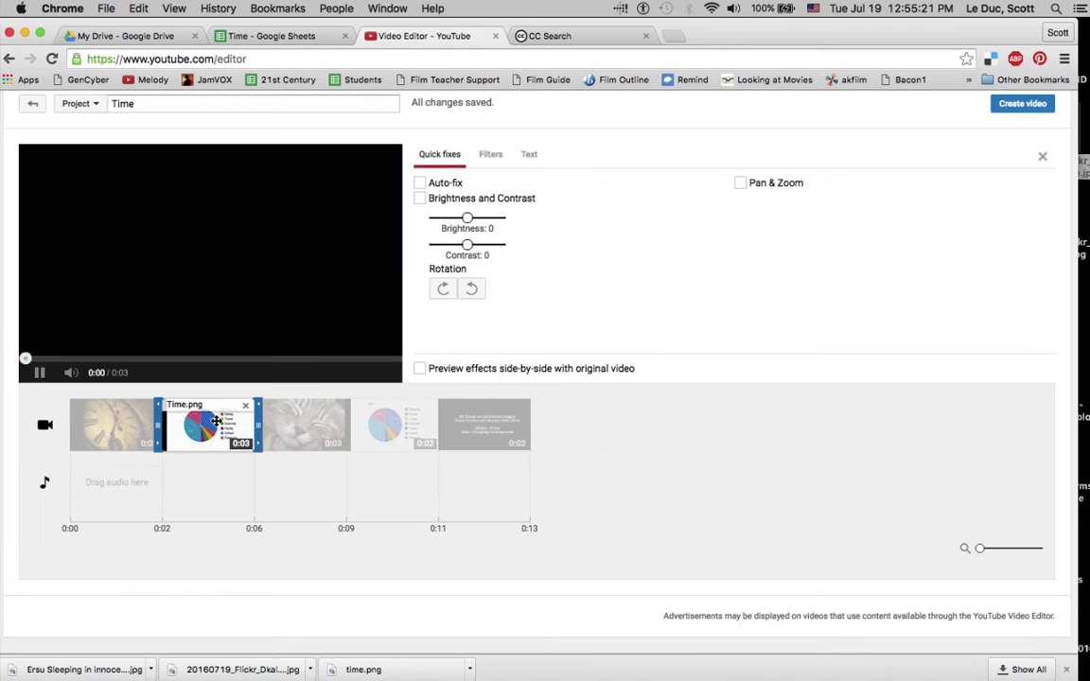
click(188, 461)
click(188, 461)
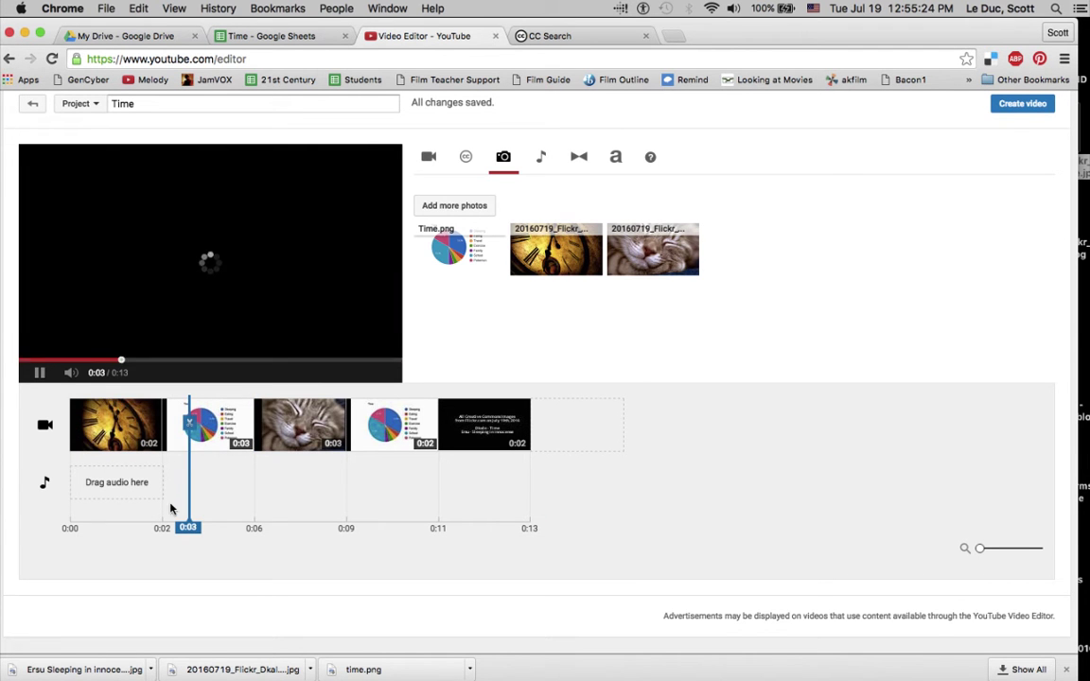
click(39, 372)
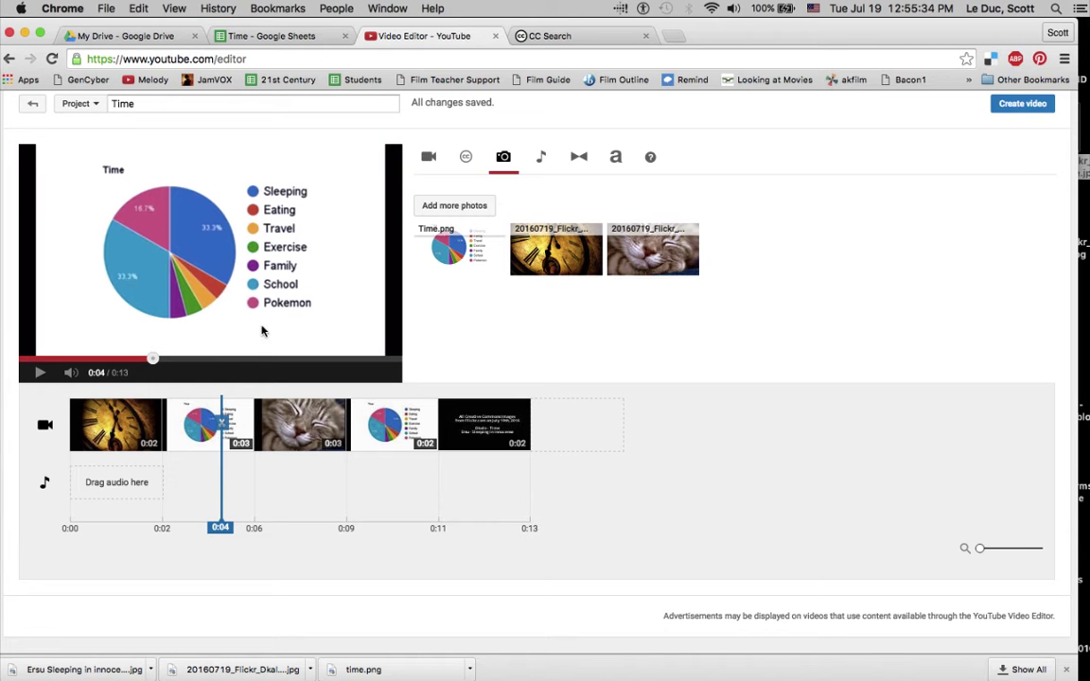
Review the credits card text for Dkalo - Time and Ersu - Sleeping in Innocense, then go to CC Search
mouse_move(136, 452)
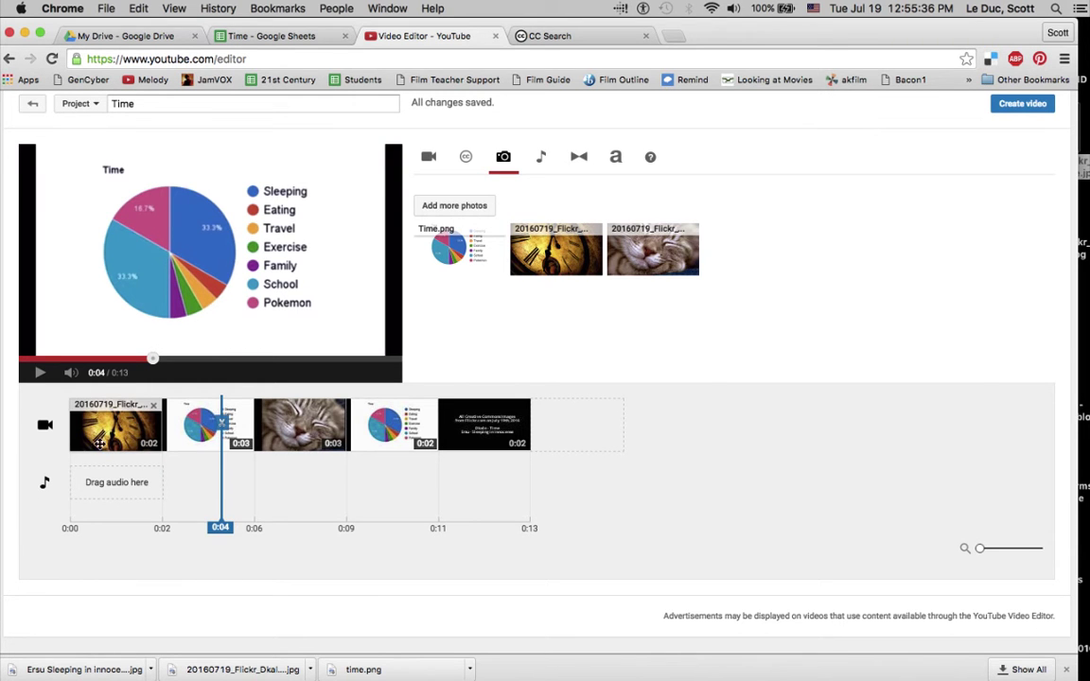
mouse_move(312, 407)
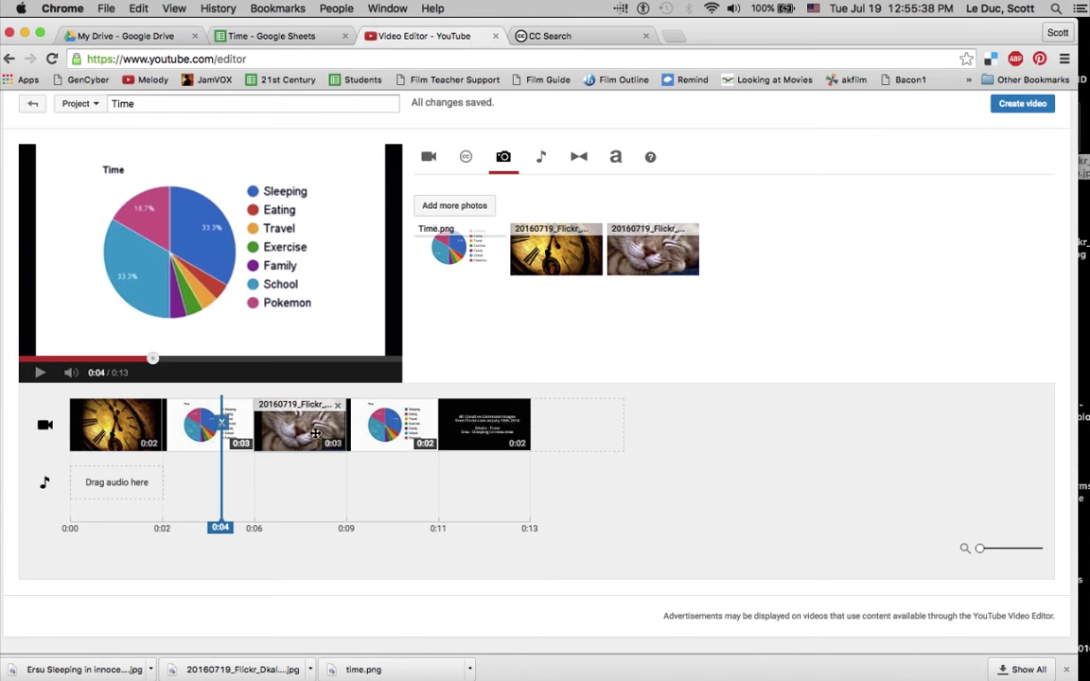
mouse_move(397, 428)
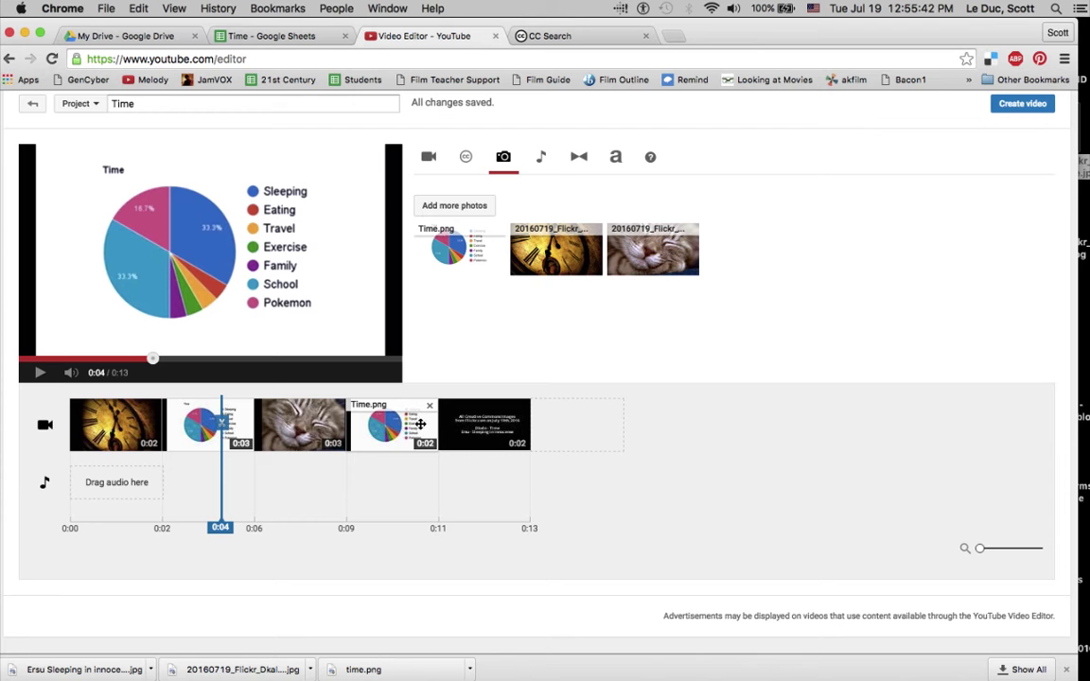
click(481, 426)
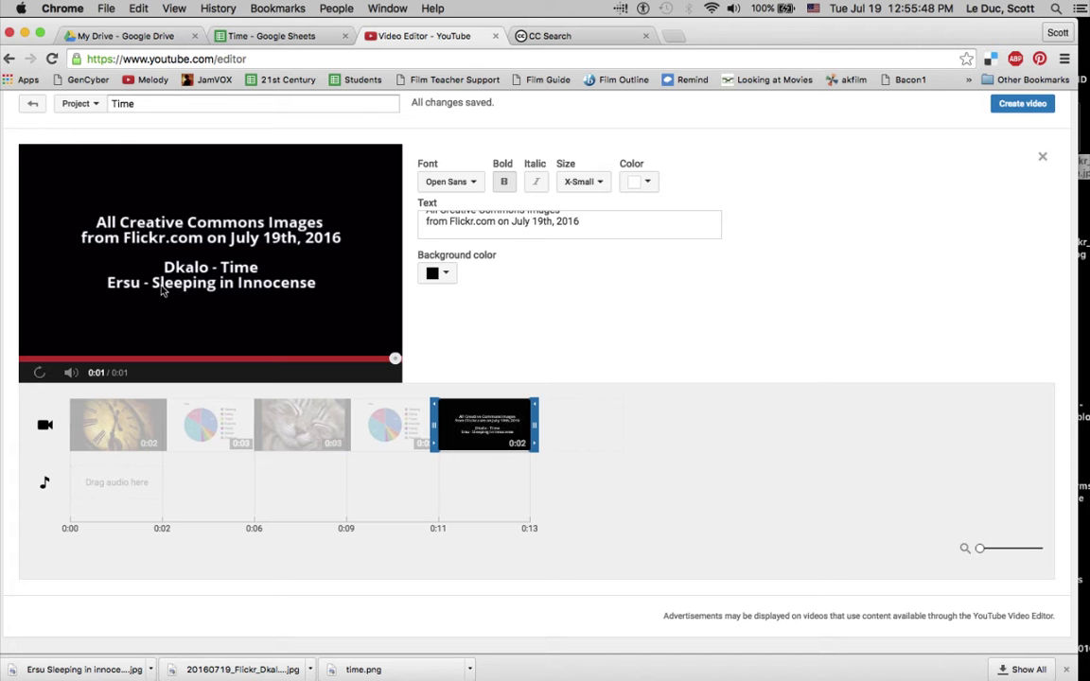
click(562, 36)
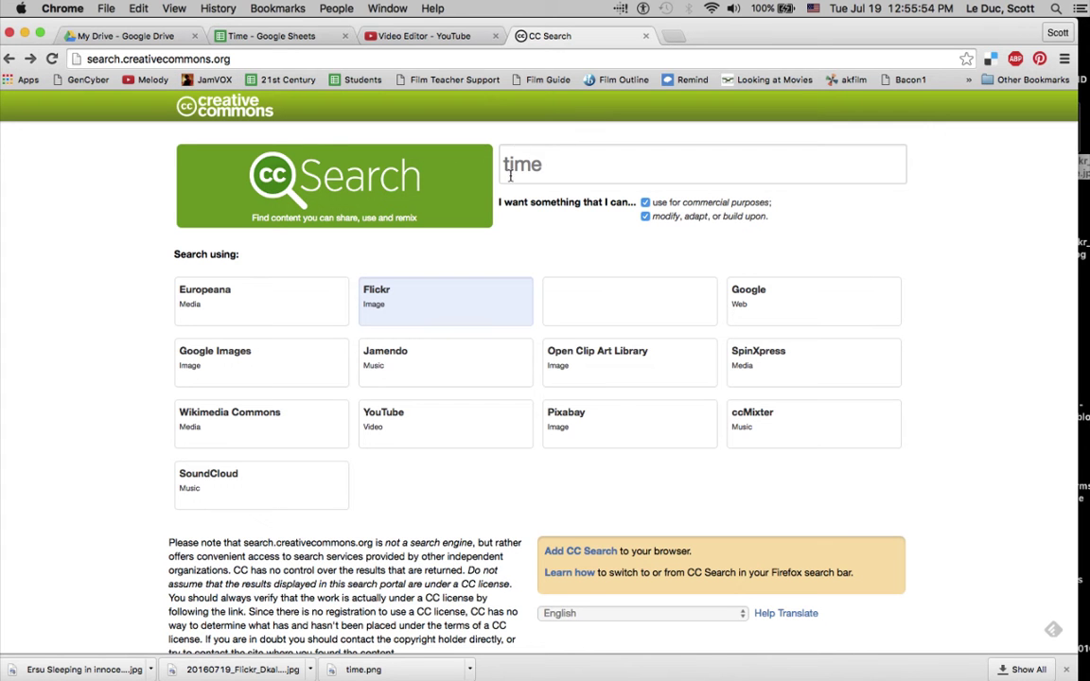
Search Flickr for commercially reusable 'time' images and open the old golden clock photo's page
click(442, 307)
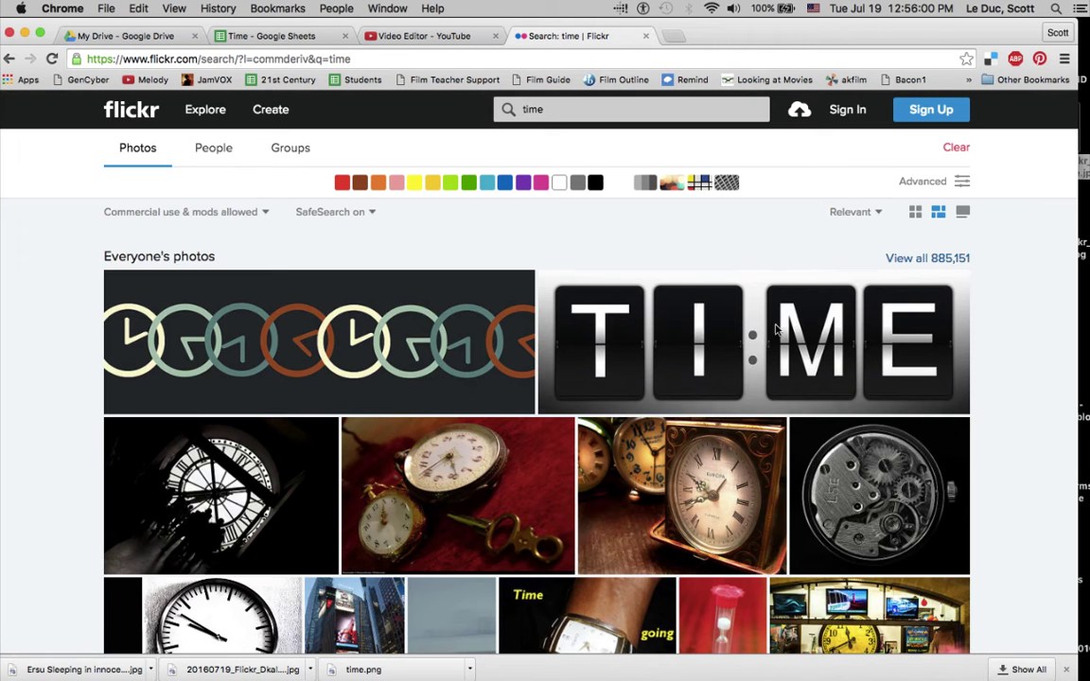
scroll(1019, 245, down, 10)
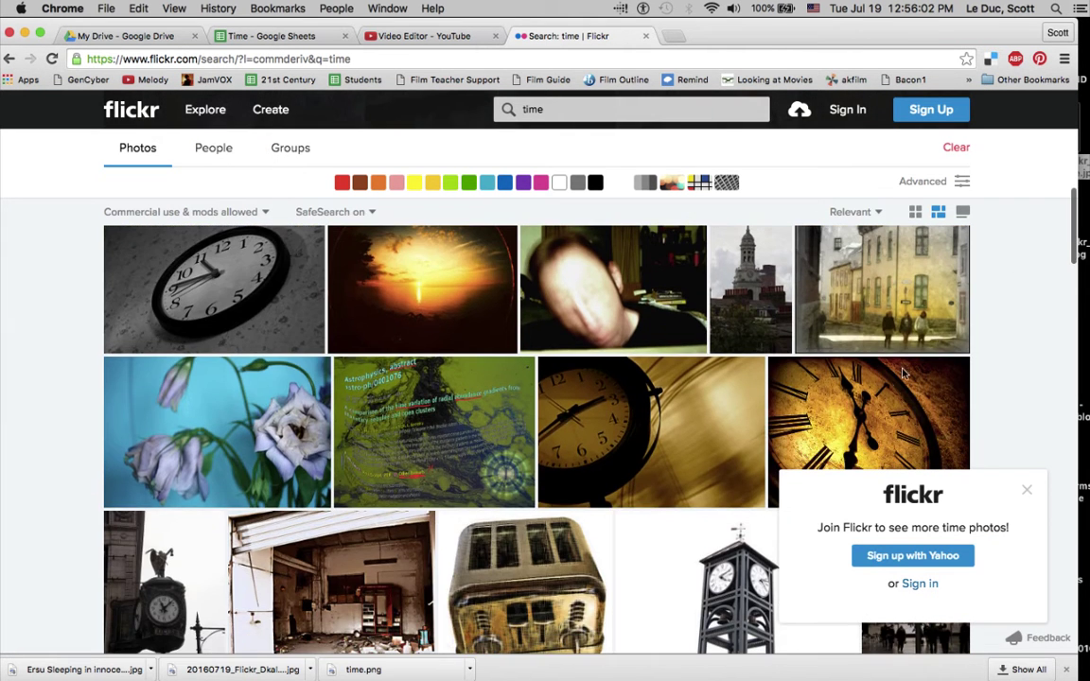
click(904, 374)
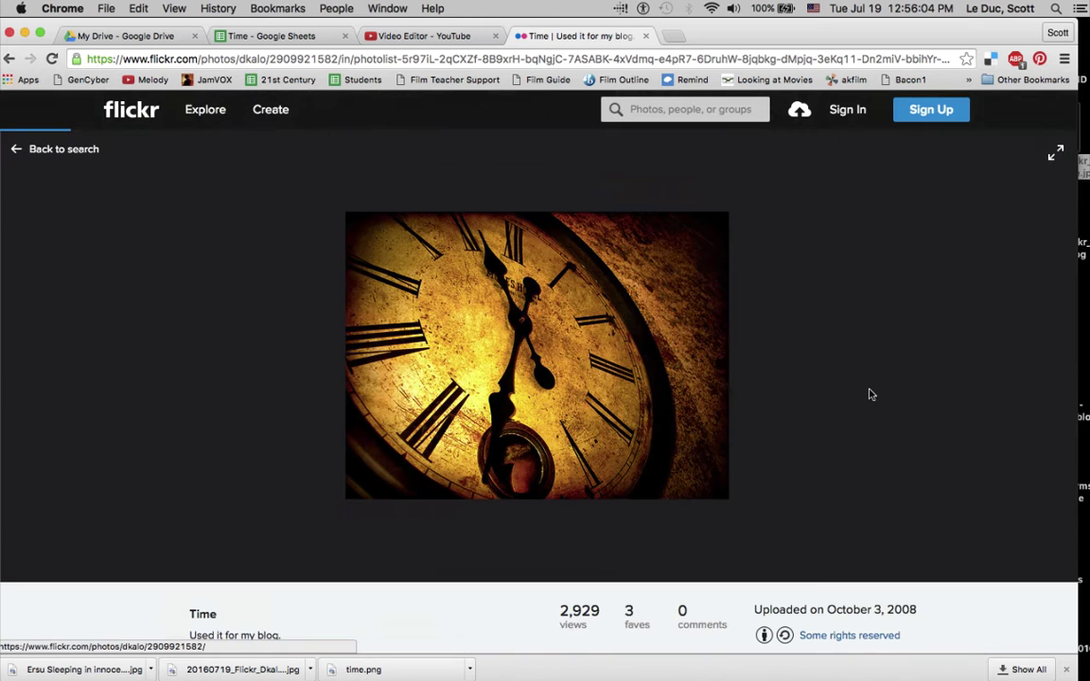
scroll(823, 419, down, 2)
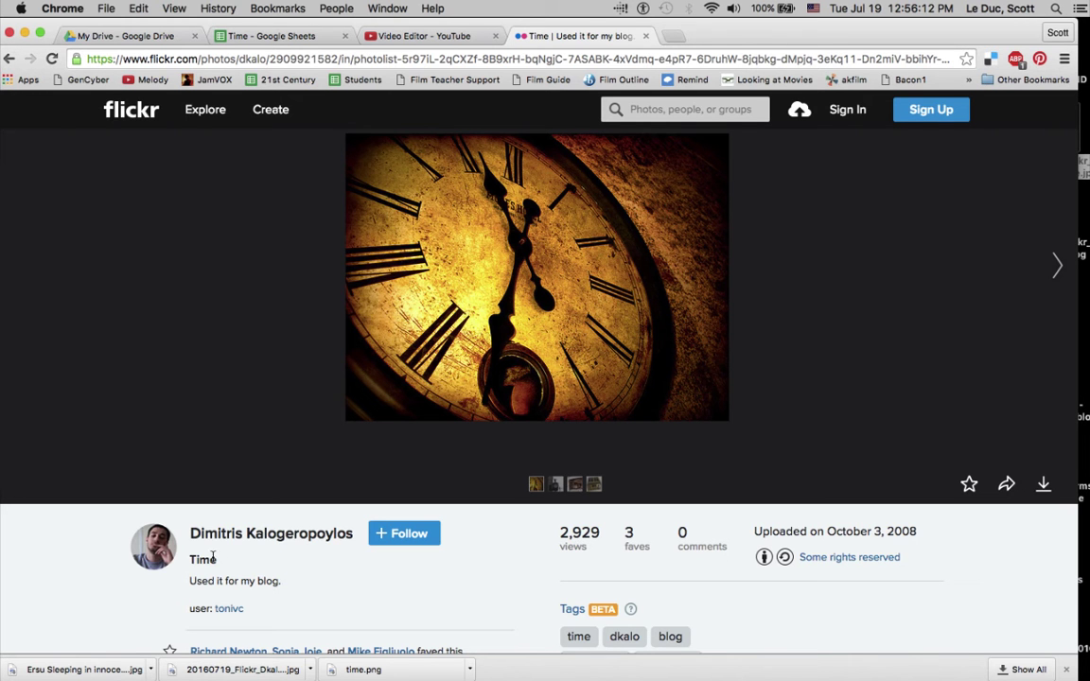
Try downloading the clock photo at original size, then cancel the save
click(1042, 481)
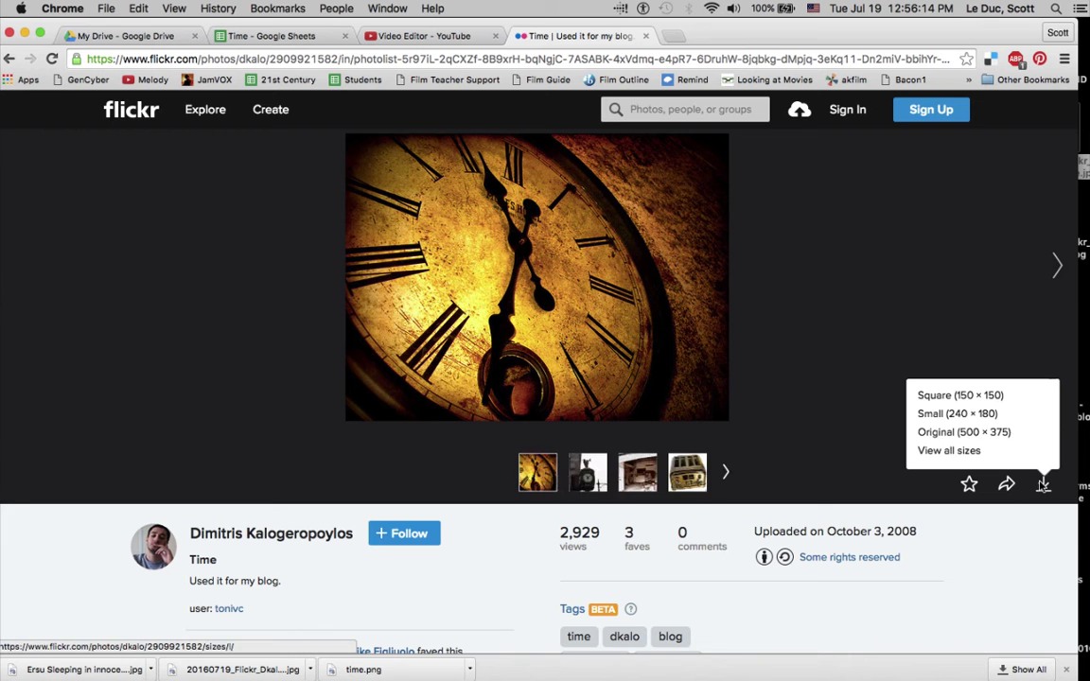
click(993, 435)
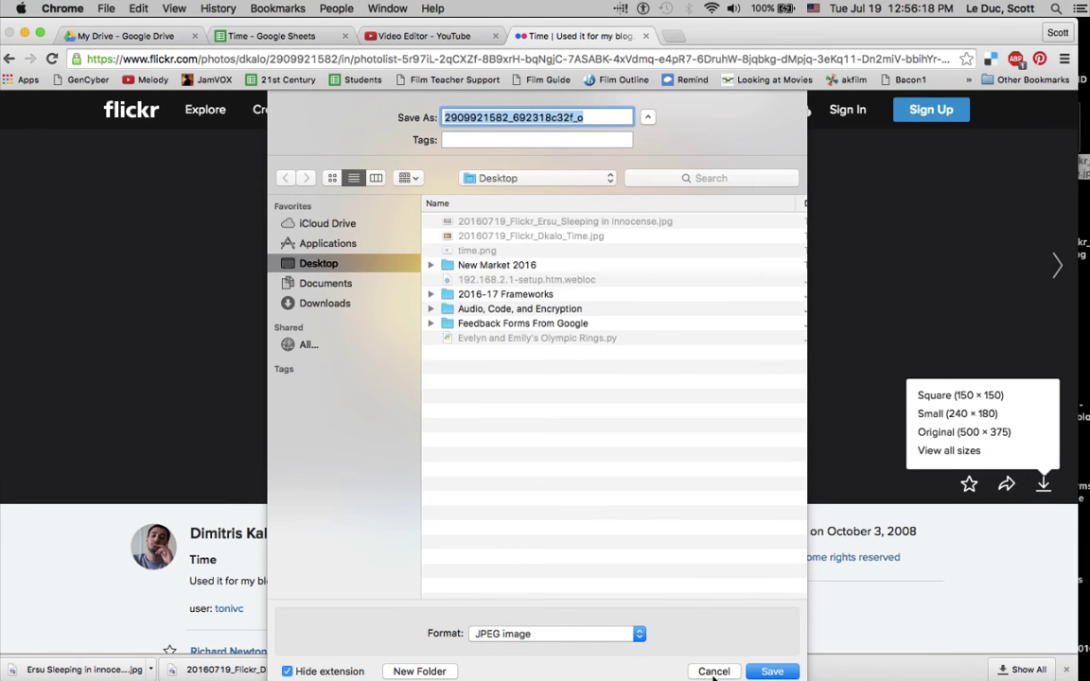
key(Return)
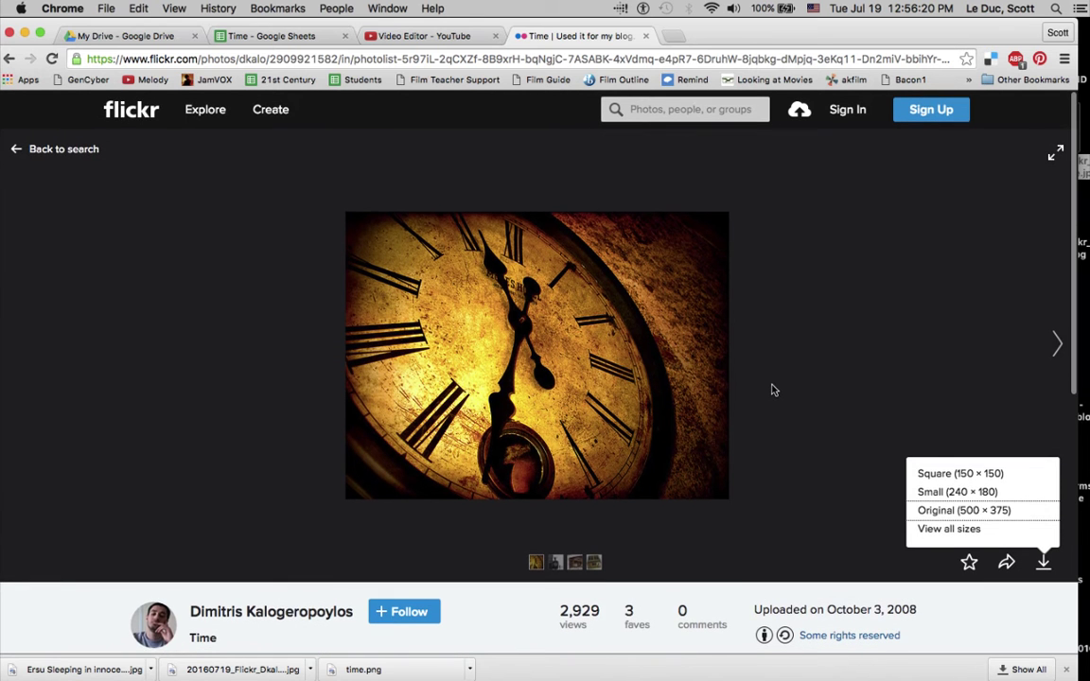
Open the clock photo's All sizes page, begin saving it under a reused file name, then cancel
click(970, 532)
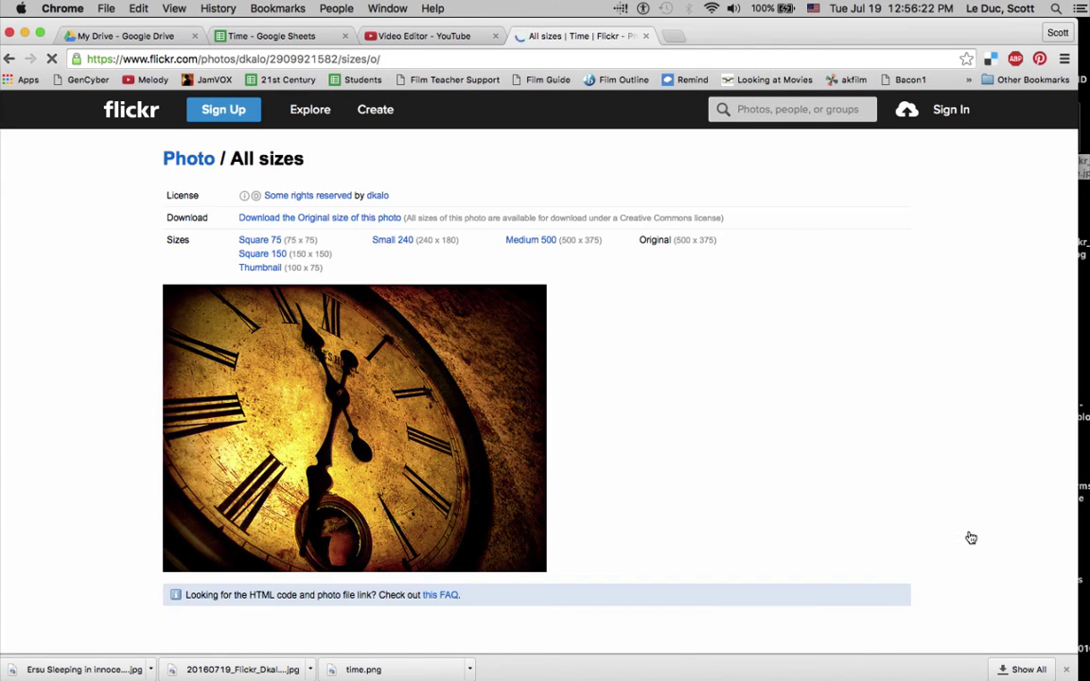
click(527, 243)
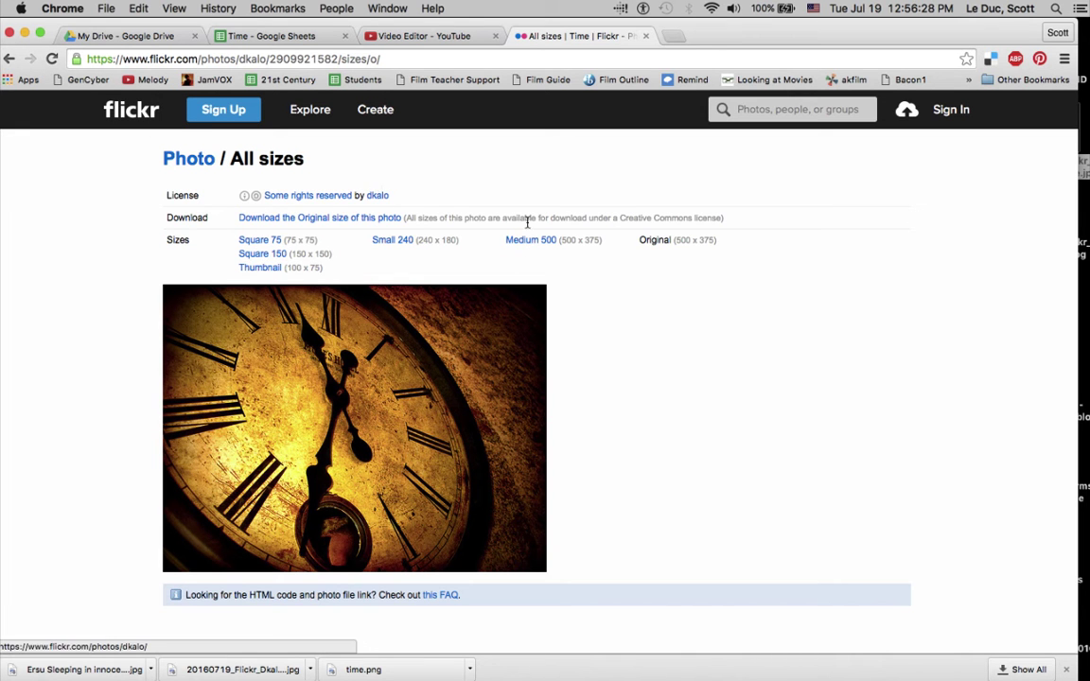
right_click(479, 337)
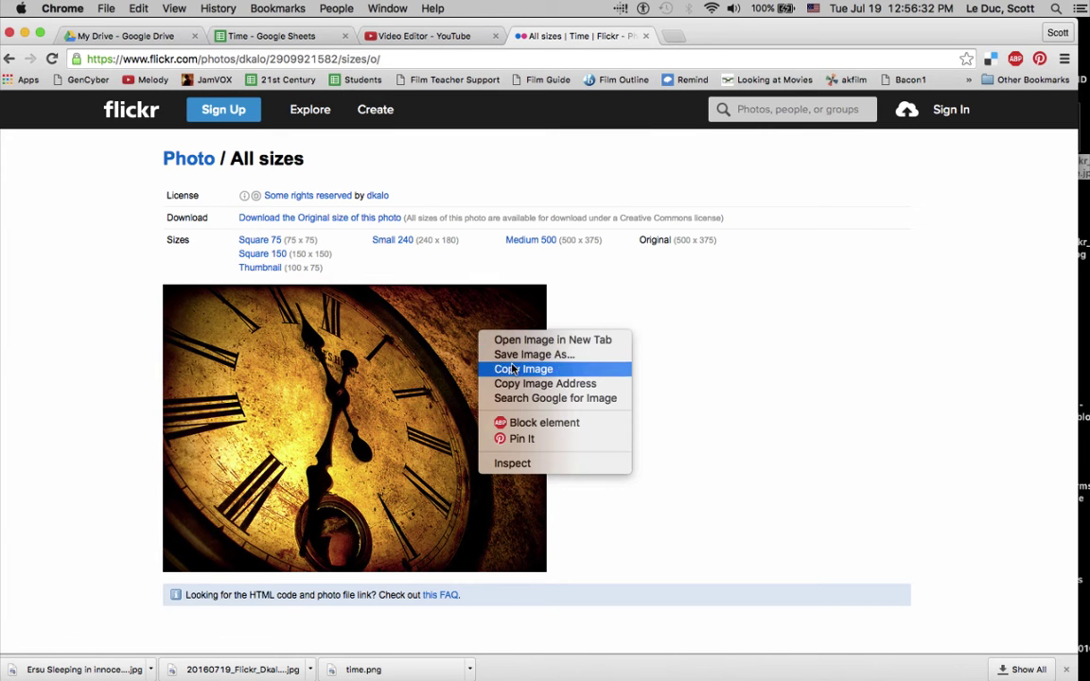
click(515, 354)
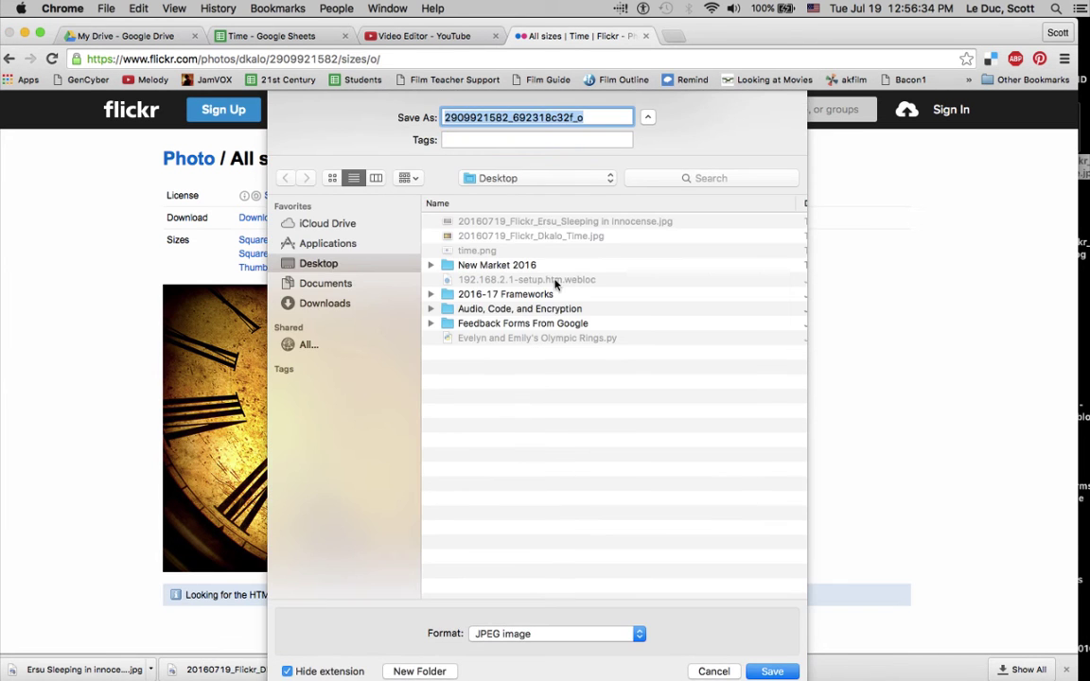
click(539, 226)
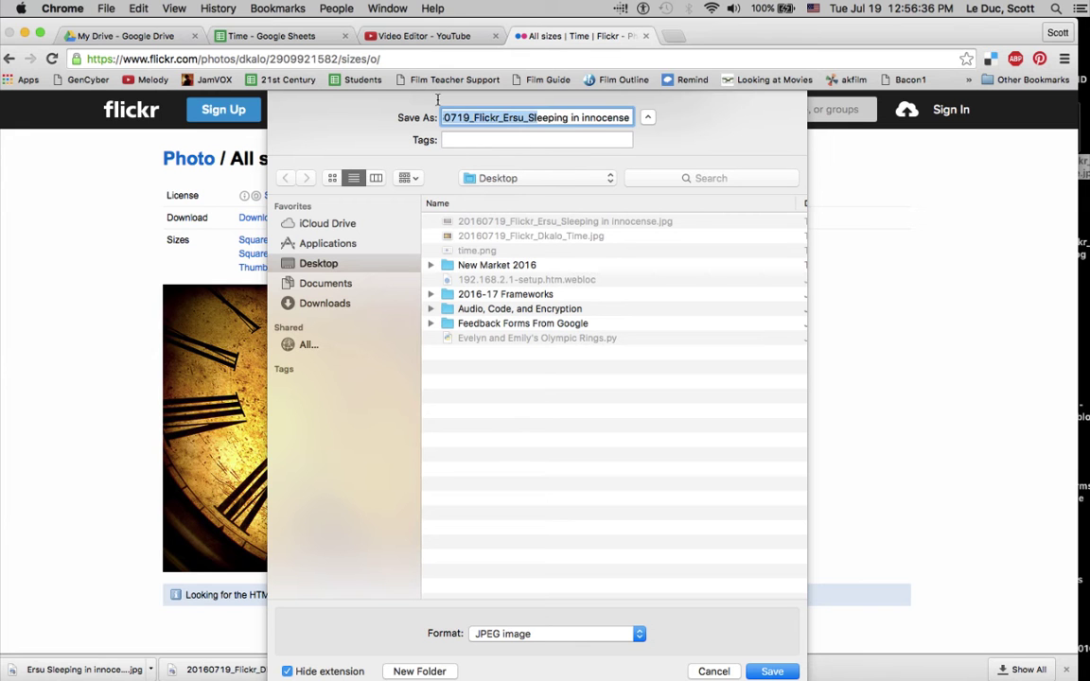
triple_click(484, 114)
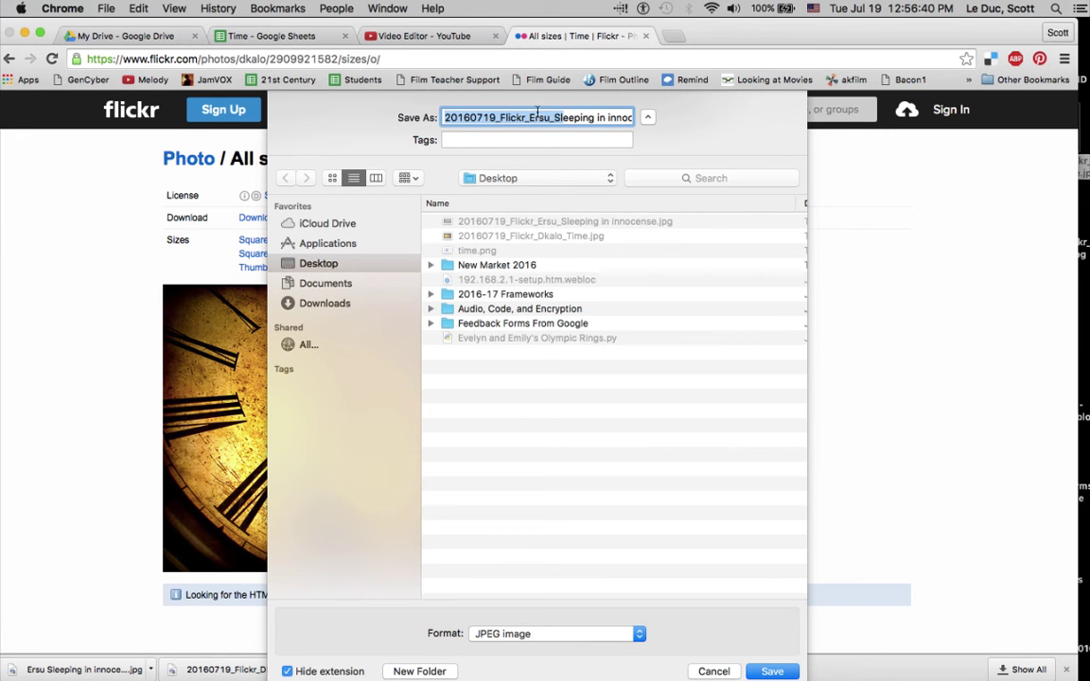
click(572, 117)
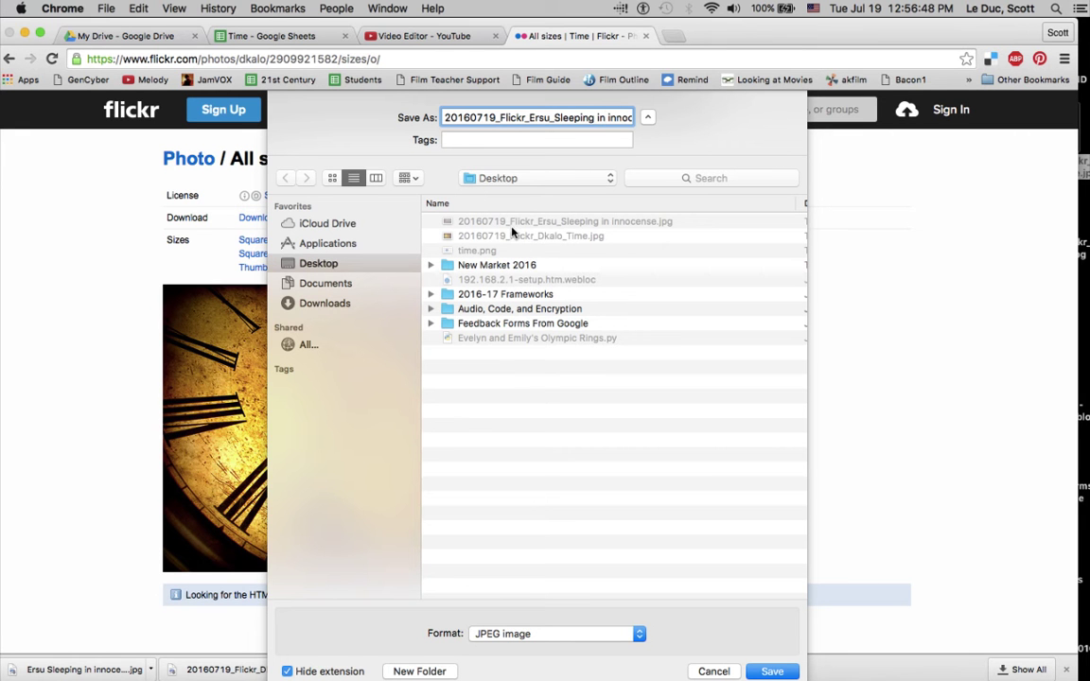
click(711, 671)
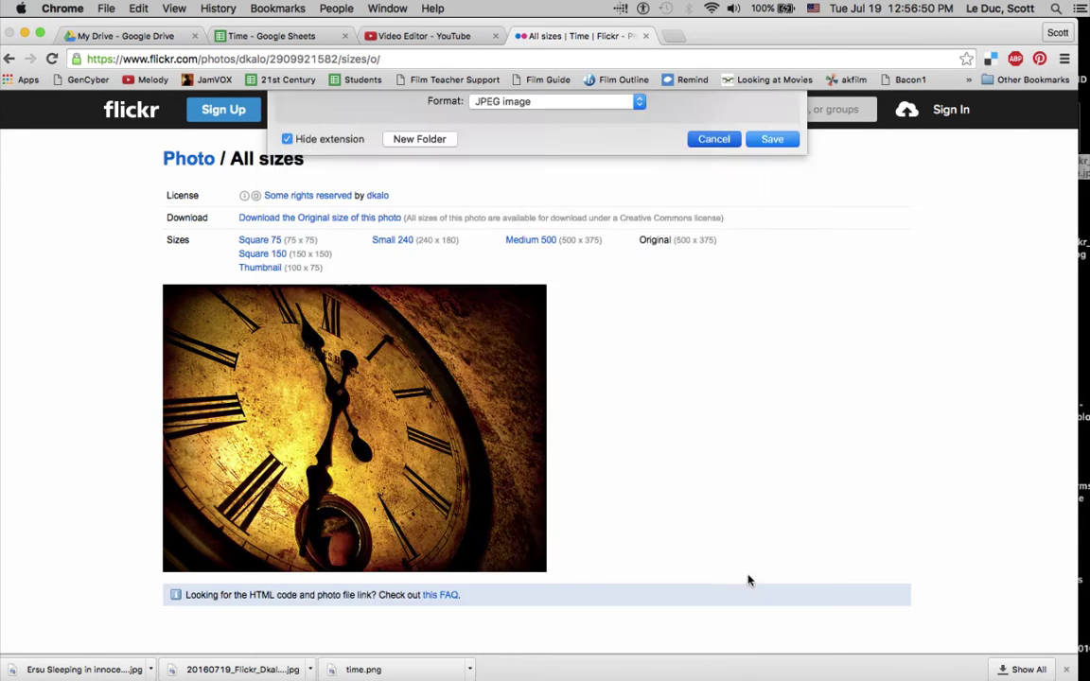
click(388, 36)
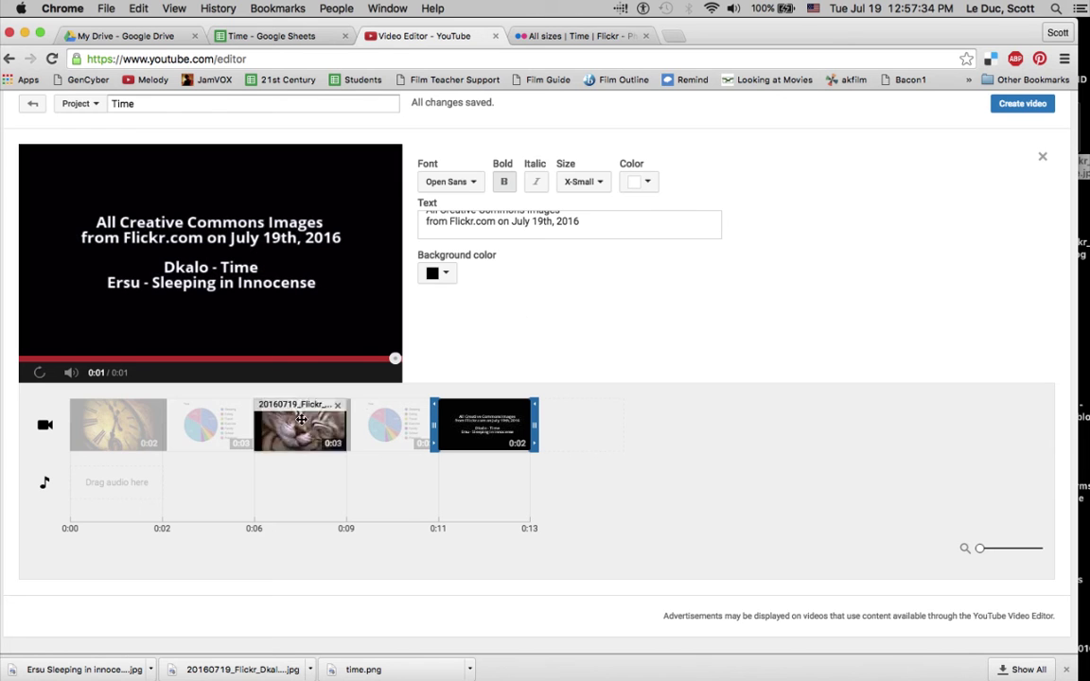
drag(301, 419, 325, 426)
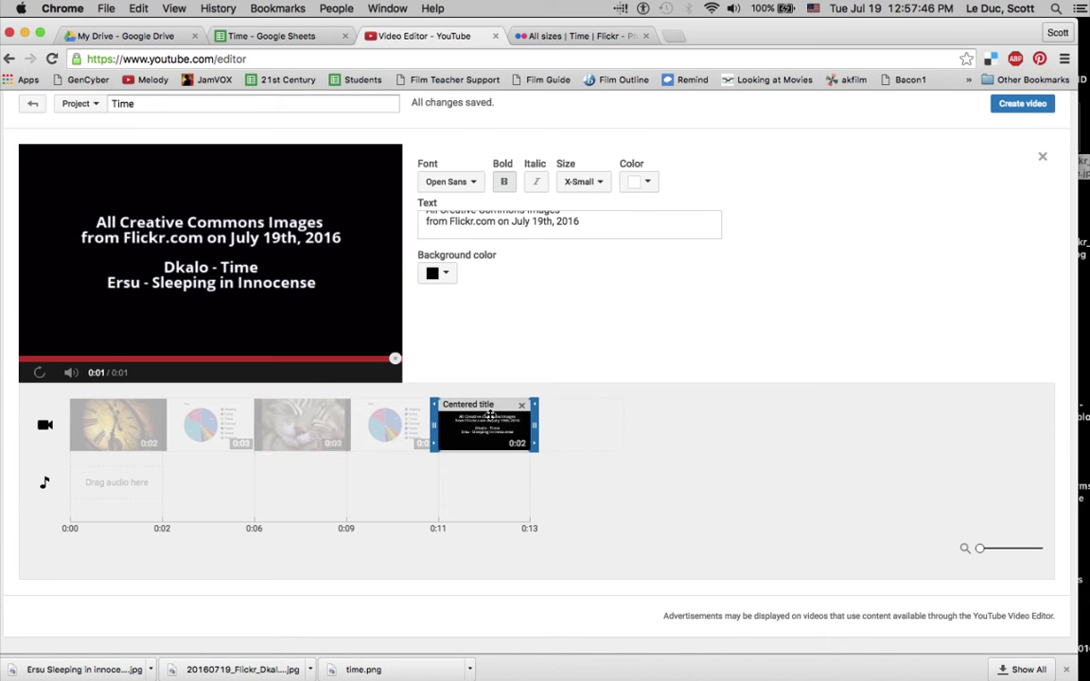
Trim the opening clock clip's right edge slightly shorter, keeping it at about 0:02
click(131, 431)
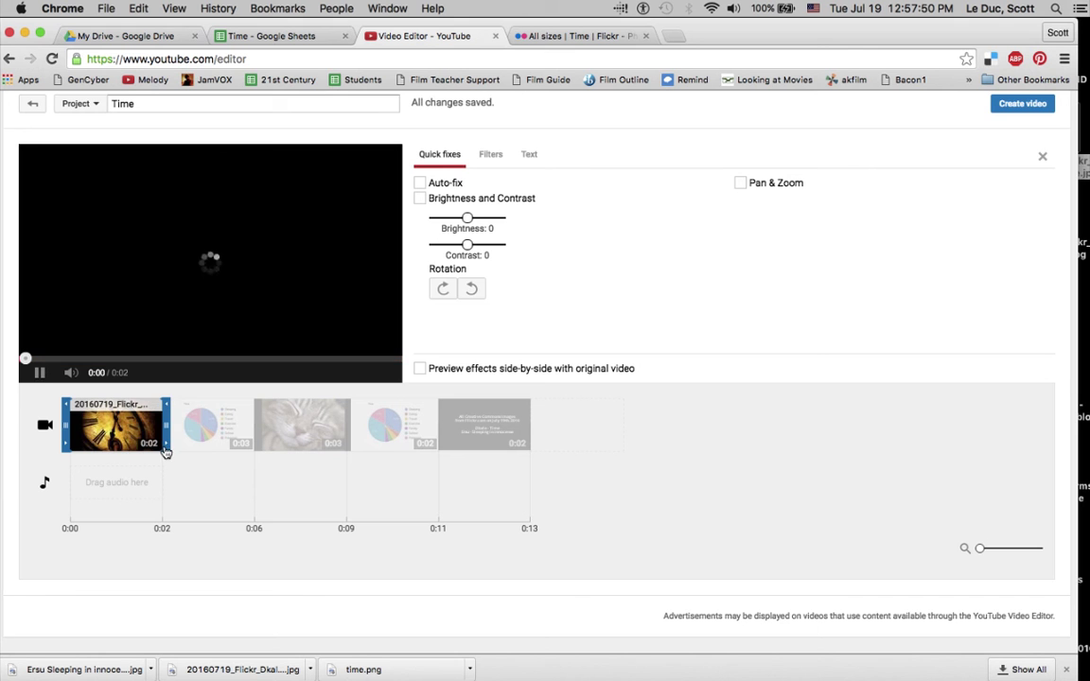
mouse_move(163, 447)
mouse_down()
mouse_move(142, 449)
mouse_move(205, 441)
mouse_move(159, 449)
mouse_up()
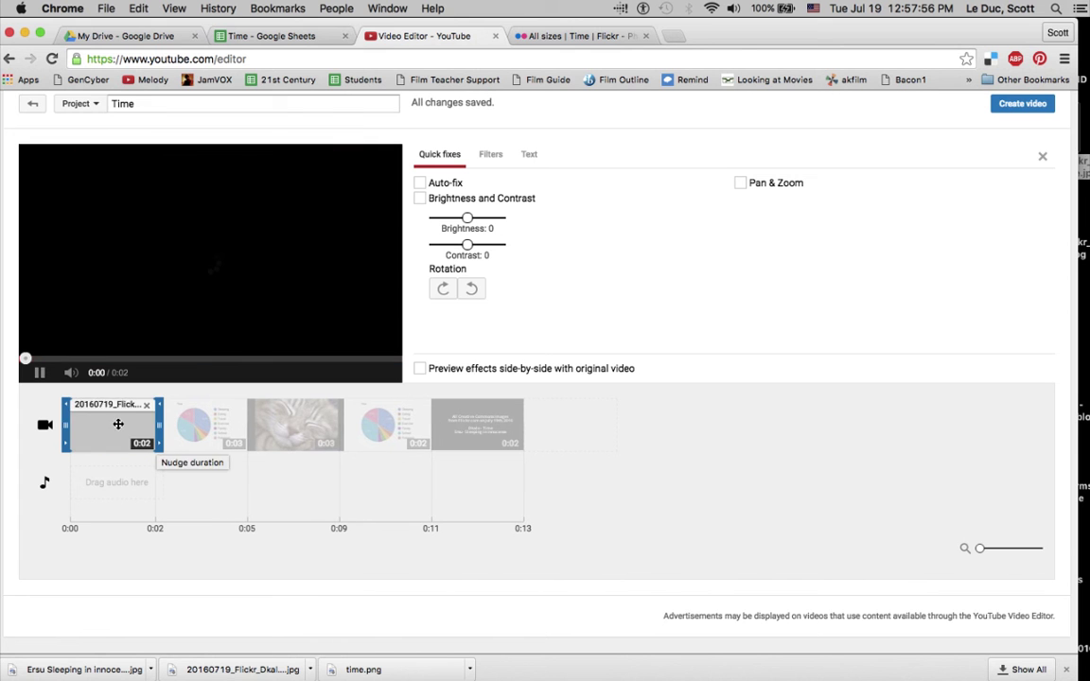